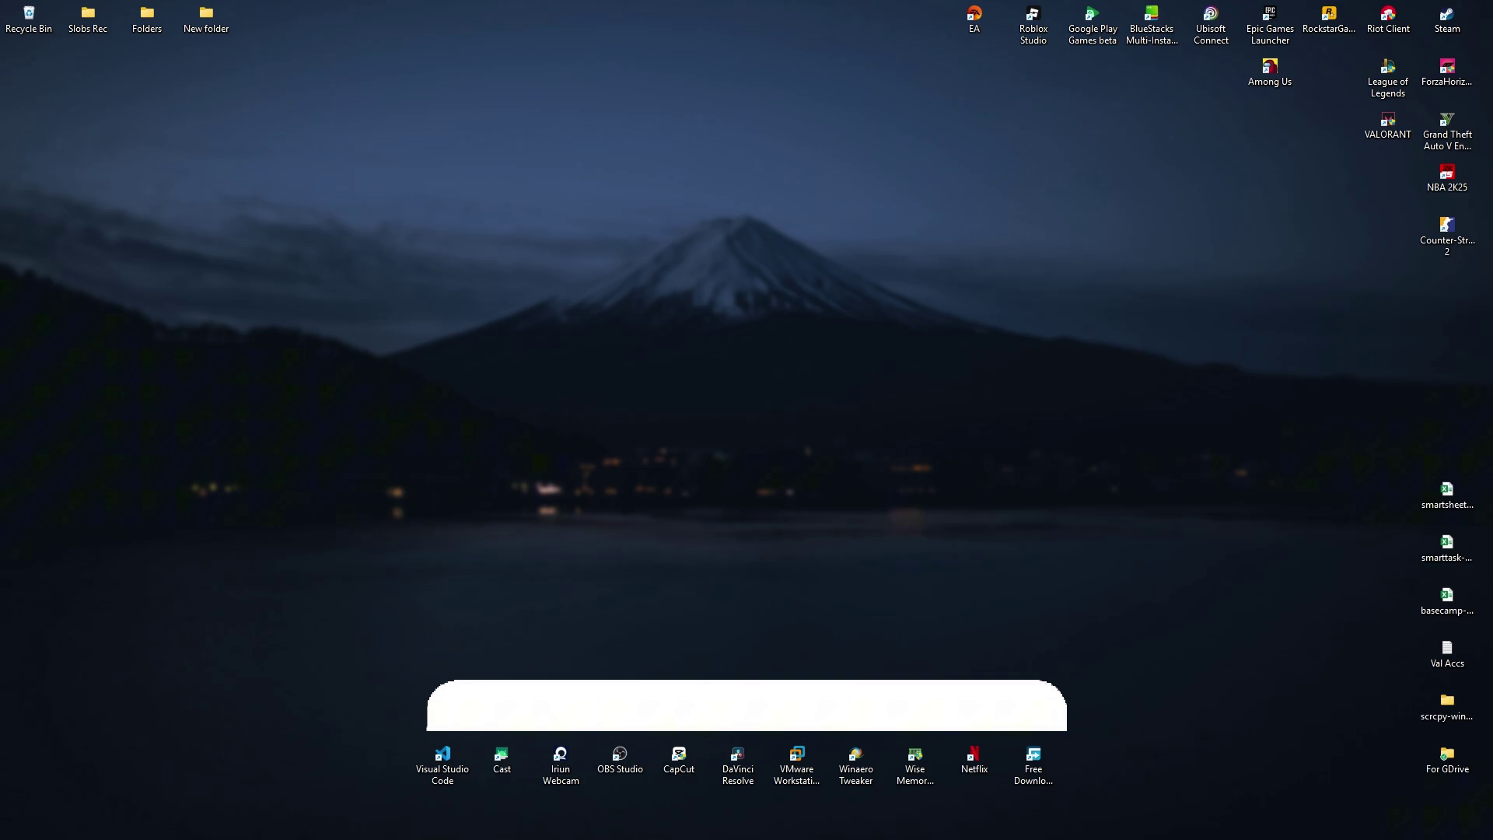
# Create a new text document on the desktop and name it 'sample'.
pyautogui.rightClick(724, 431)
pyautogui.moveTo(817, 546)
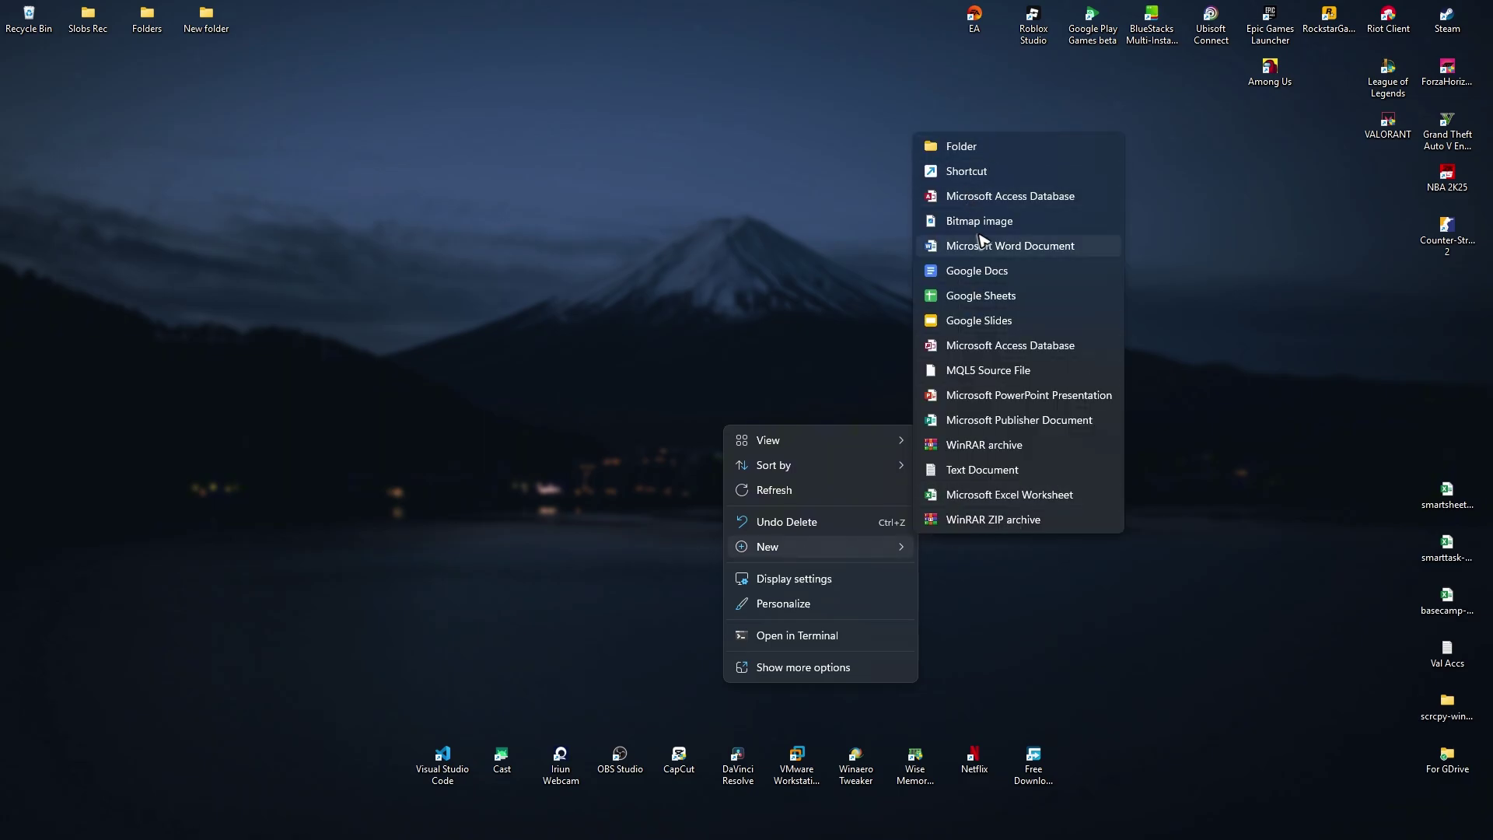
pyautogui.click(987, 478)
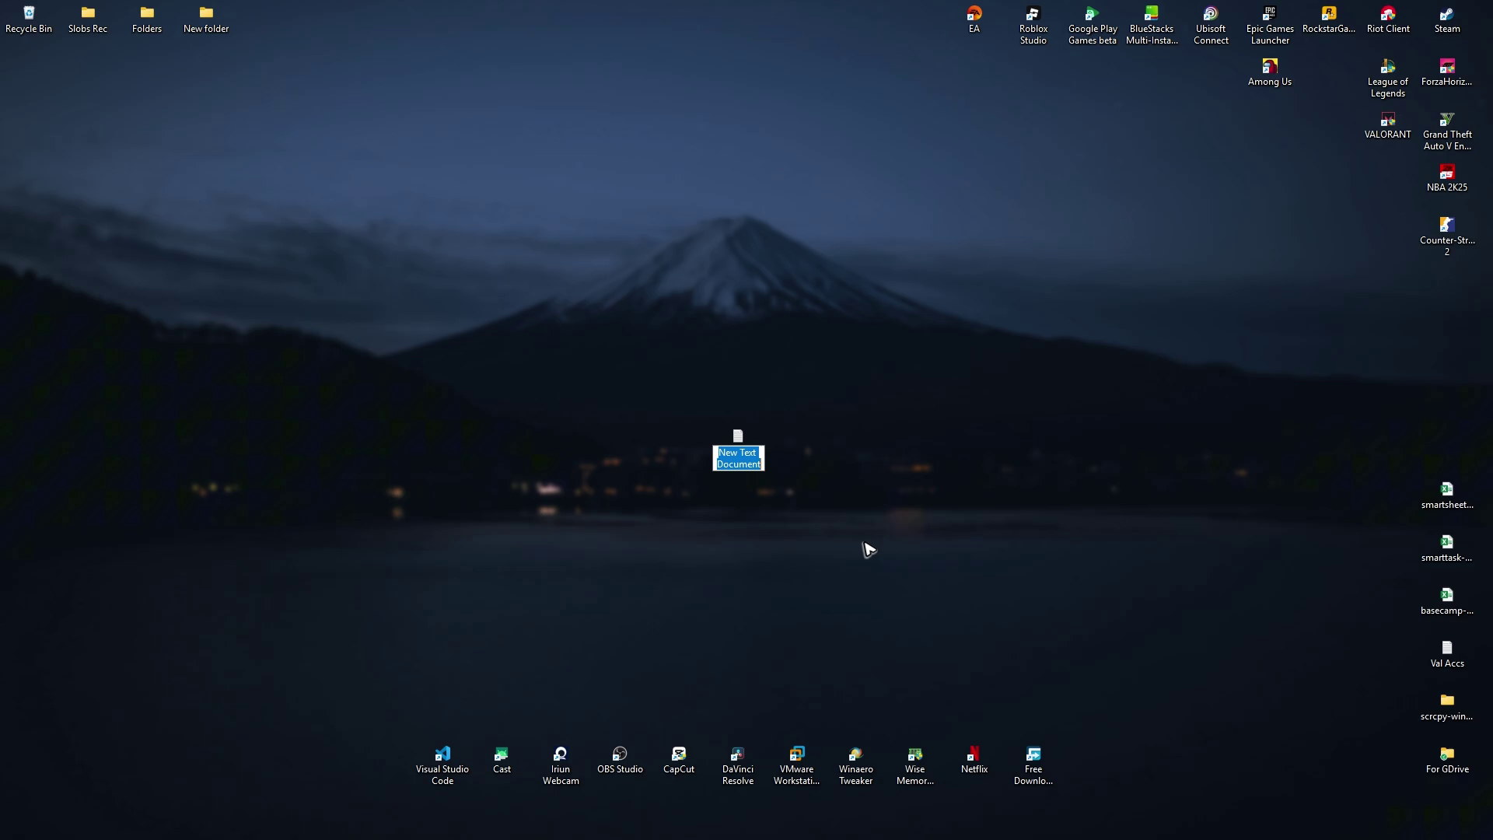
pyautogui.write('sa')
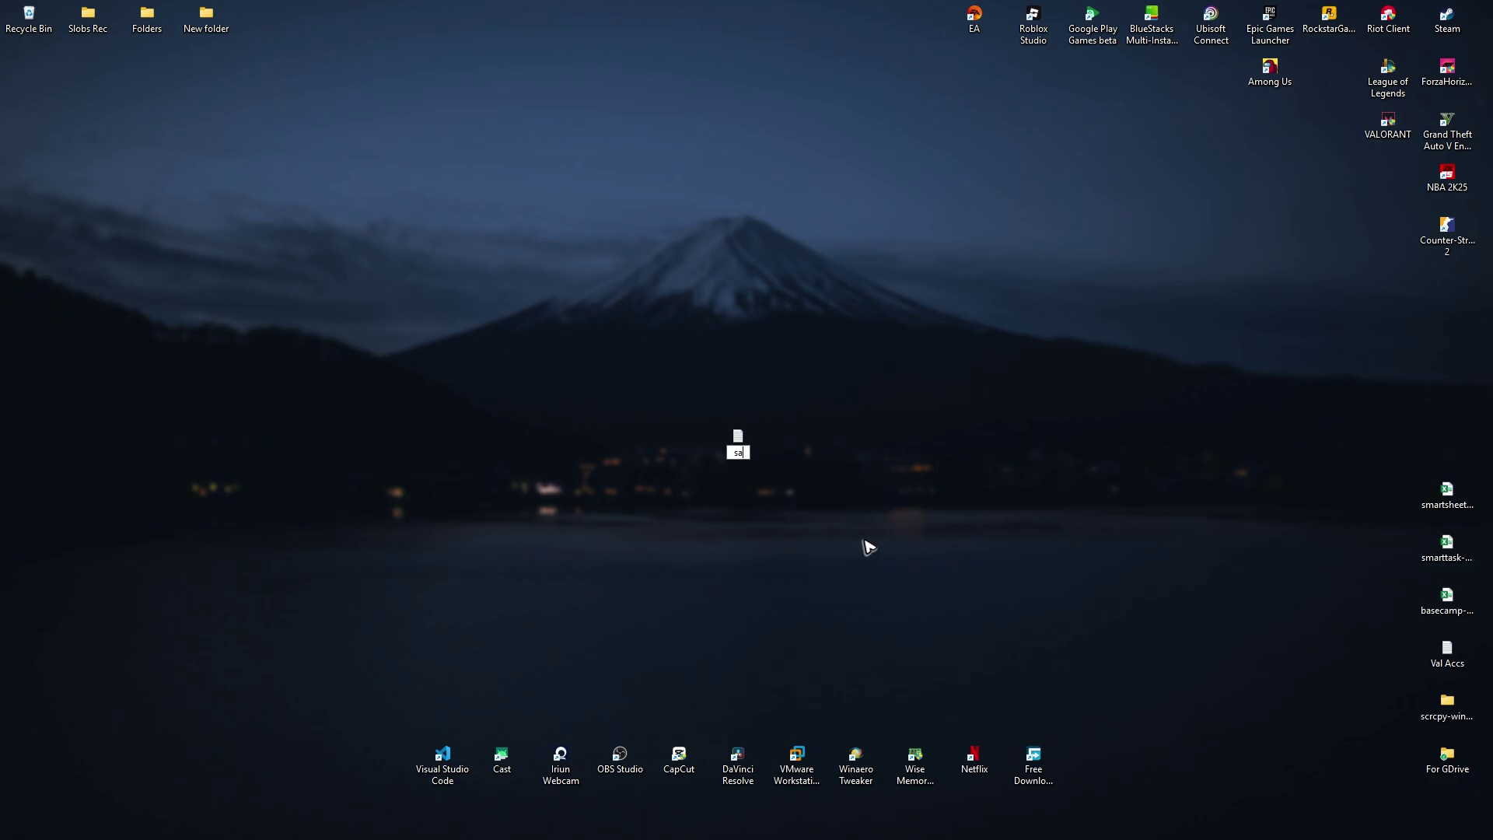
pyautogui.write('mple')
# Confirm the name 'sample', open it in Notepad, and dismiss the missing-file error.
pyautogui.press('Return')
pyautogui.doubleClick(745, 446)
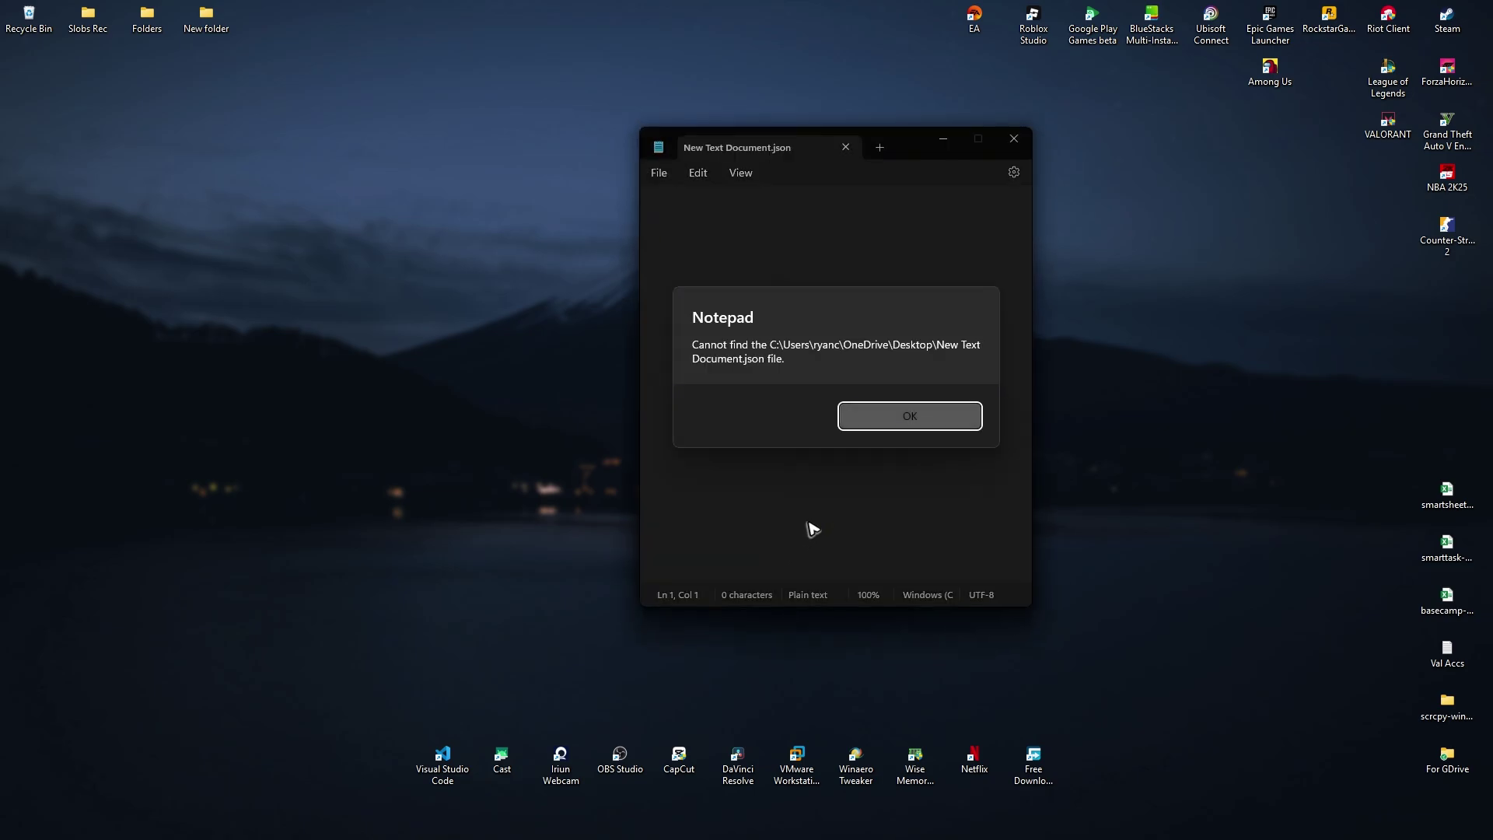
pyautogui.press('Return')
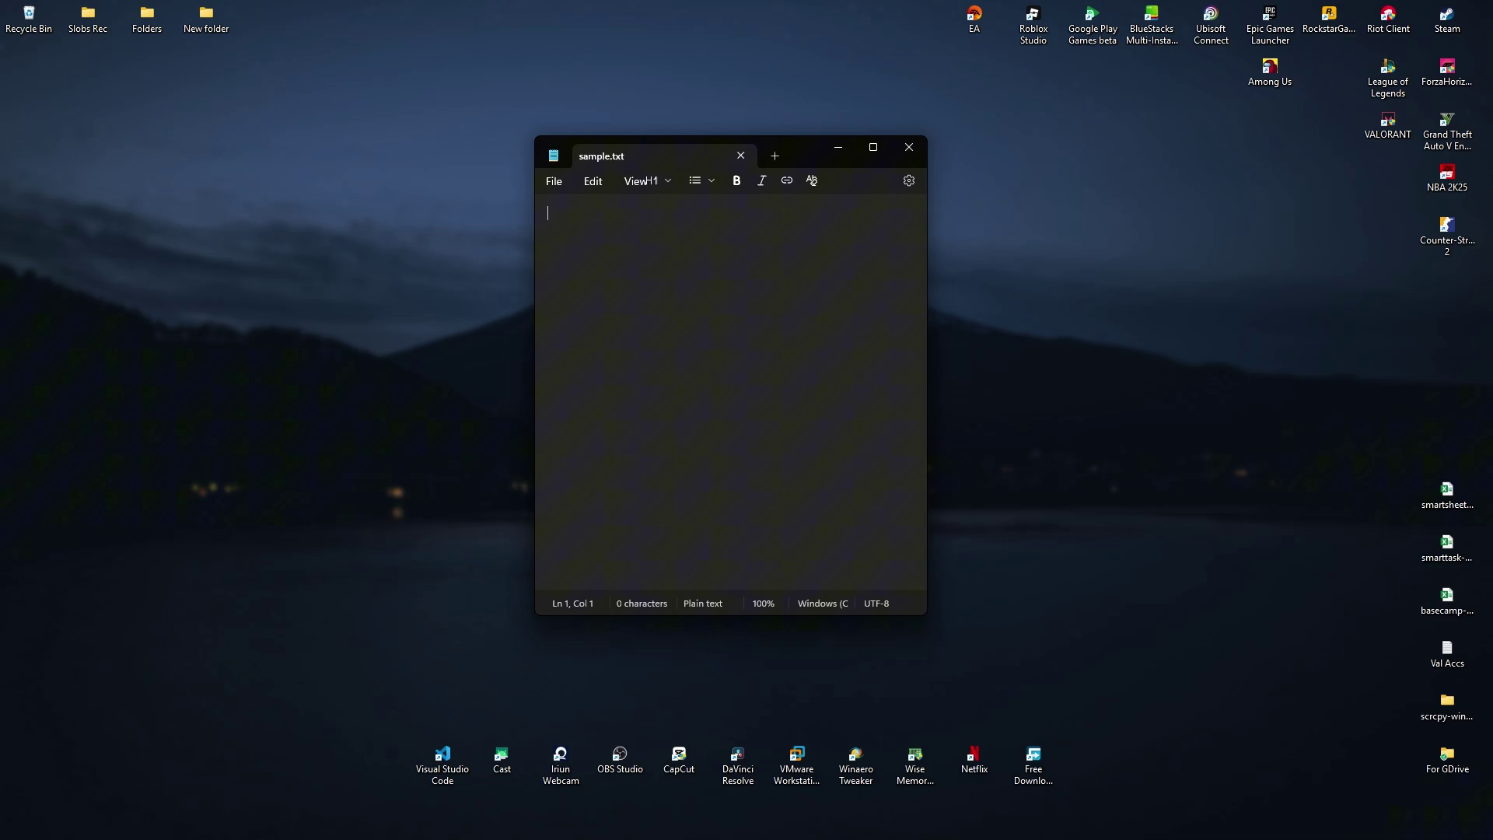
# Paste the Jane Doe JSON object (age 28, not a student, two courses) into Notepad.
pyautogui.click(573, 443)
pyautogui.write('{   "name": "Jane Doe",   "age": 28,   "isStudent": false,   "courses": ["Computer Science", "Mathematics"] }')
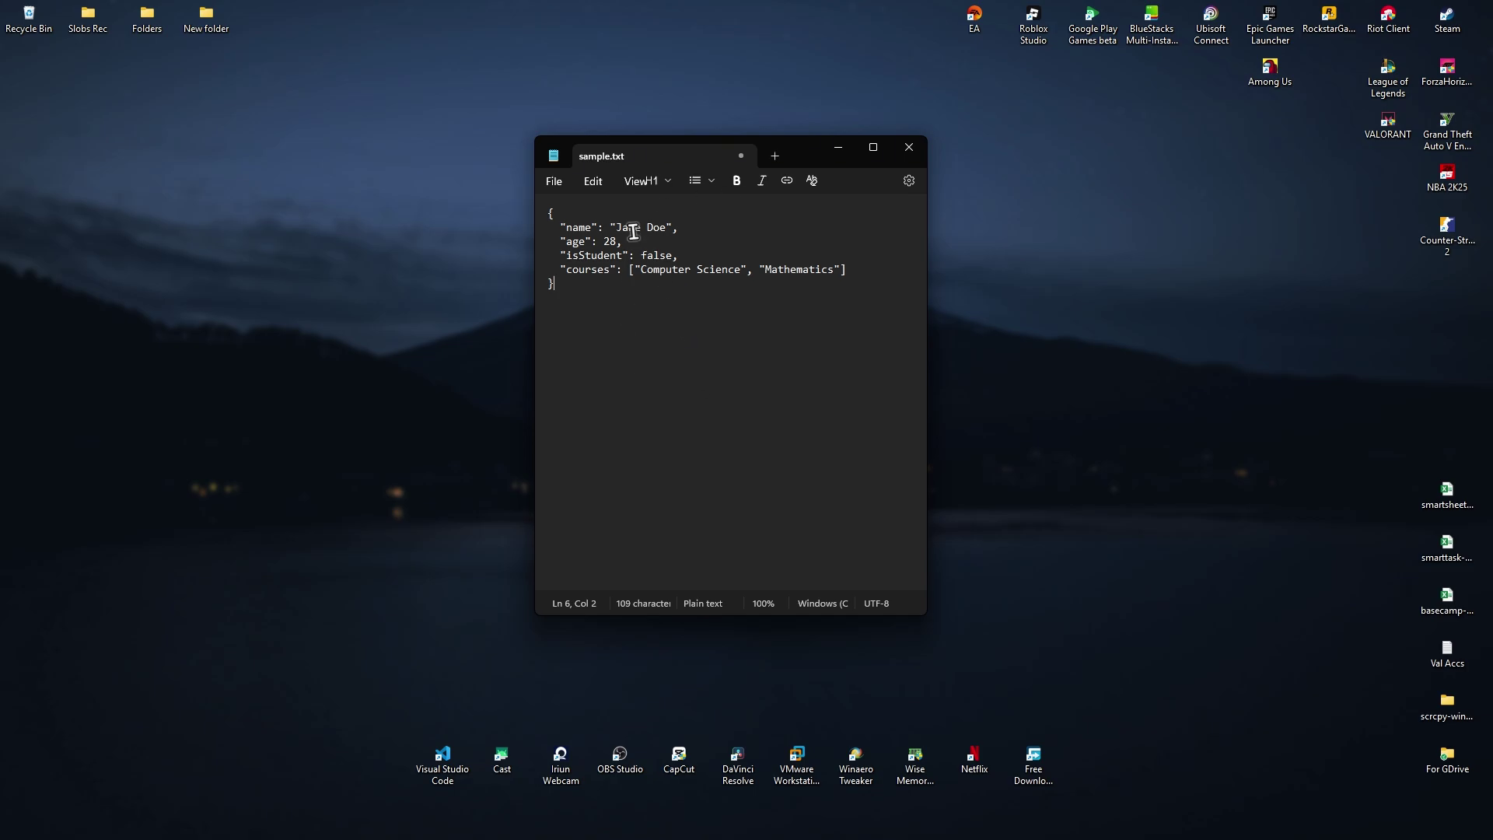
pyautogui.click(562, 187)
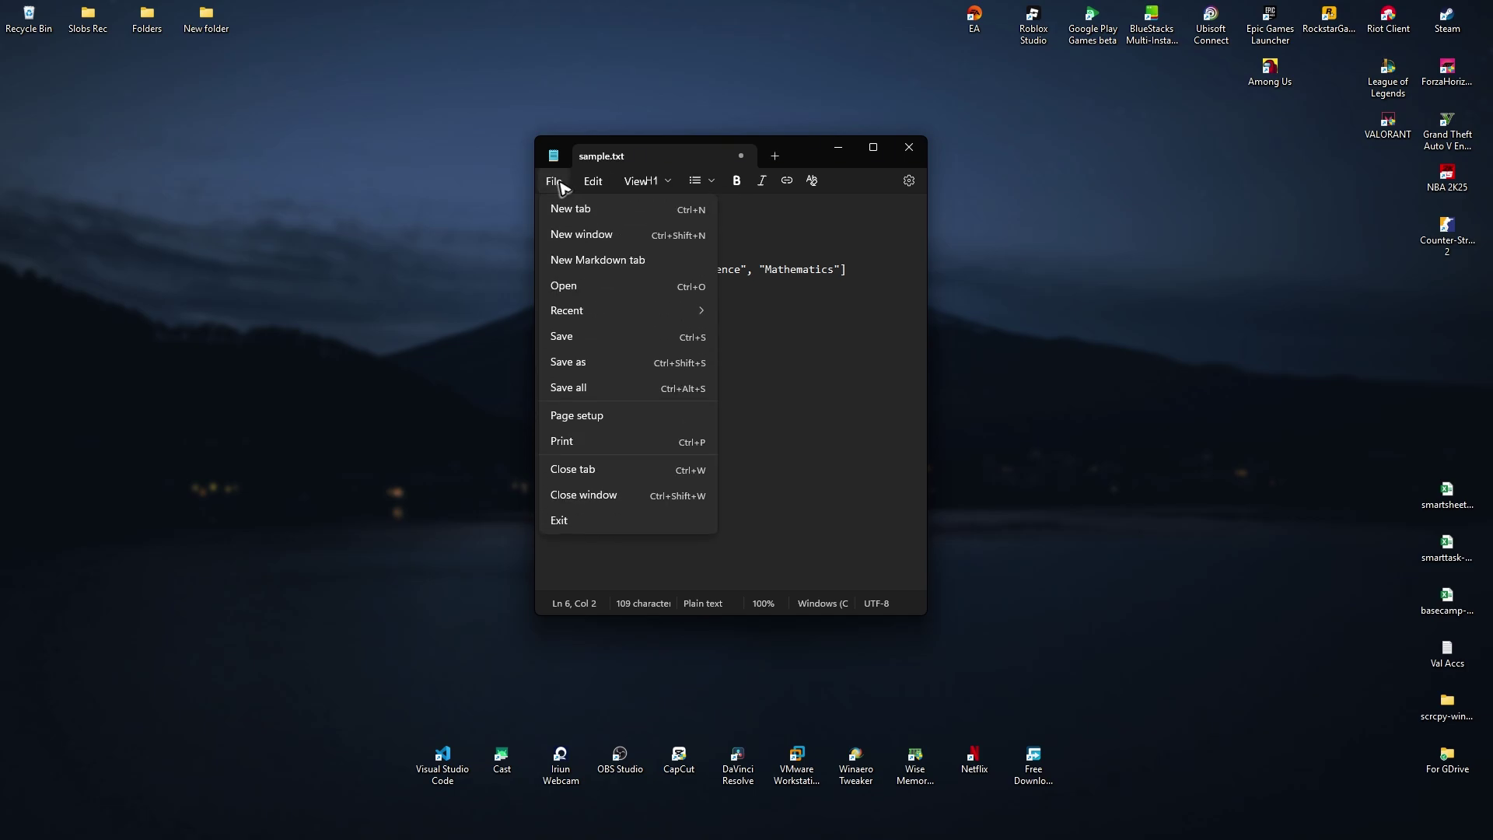
# Save the document to the Desktop as 'sample.json' with the All files type.
pyautogui.click(618, 373)
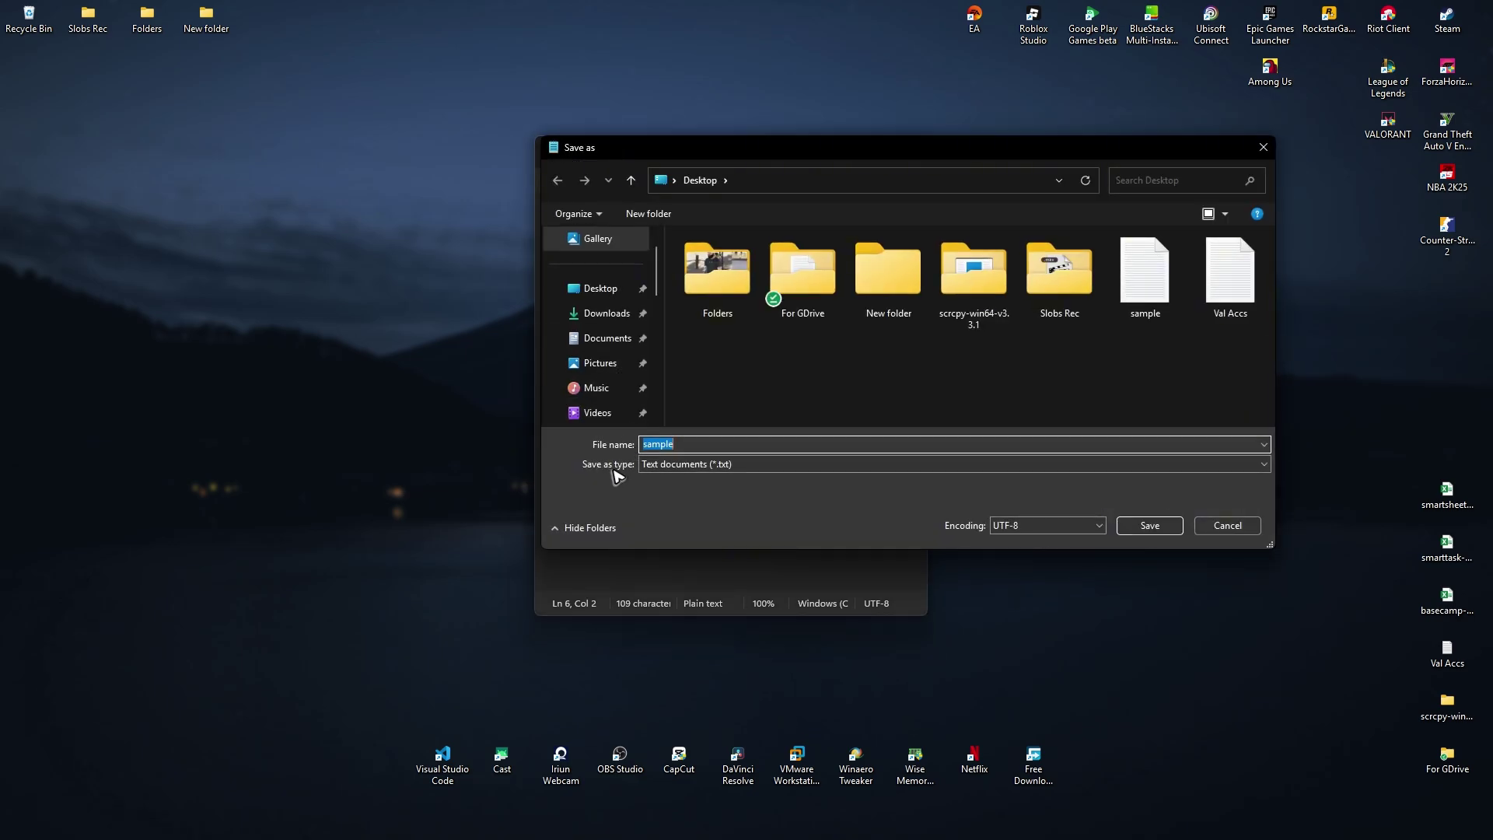
pyautogui.click(1235, 470)
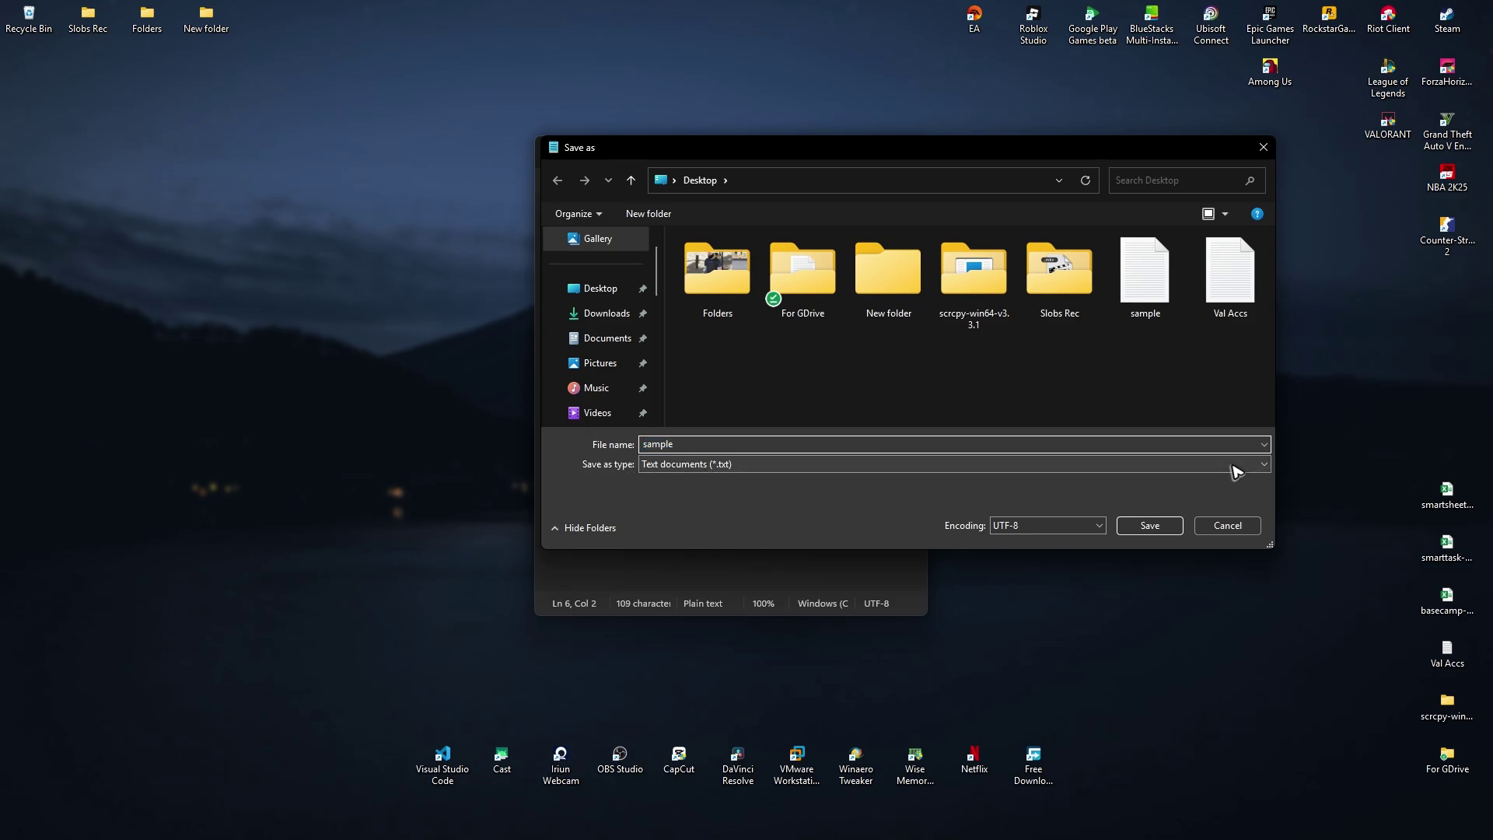
pyautogui.click(710, 493)
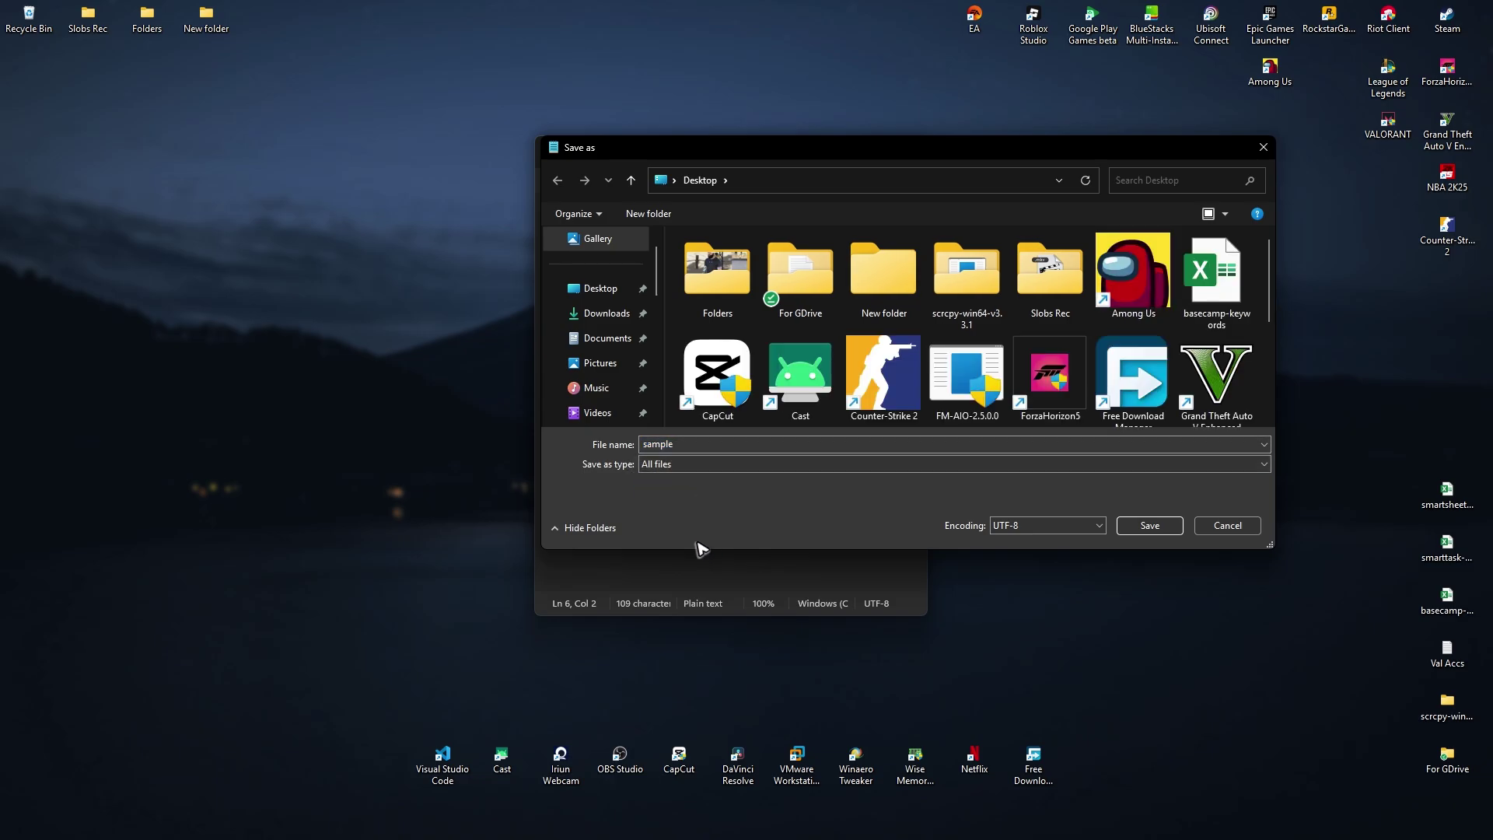
pyautogui.doubleClick(694, 445)
pyautogui.click(696, 445)
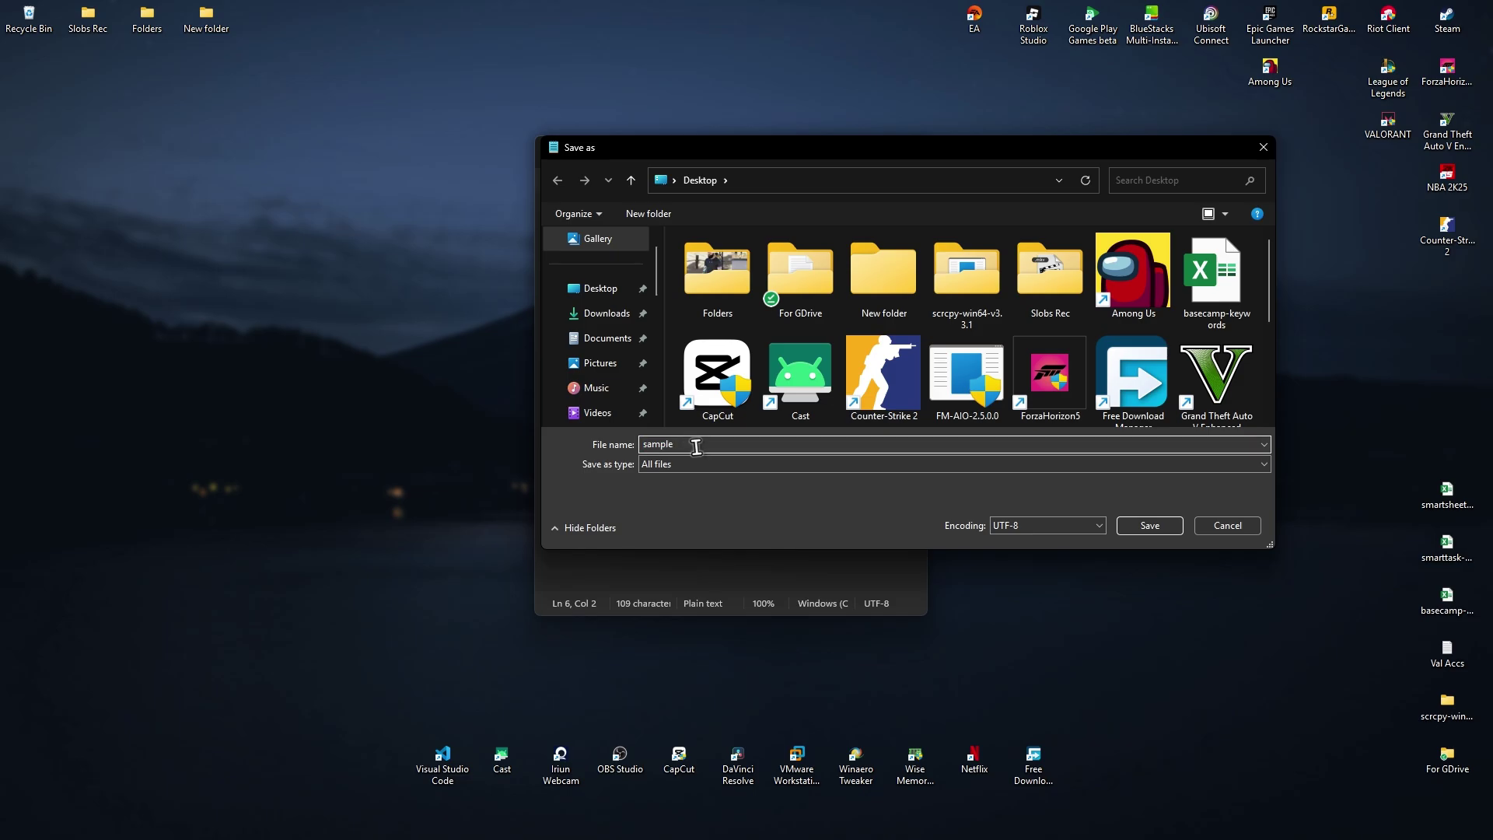
pyautogui.write('.')
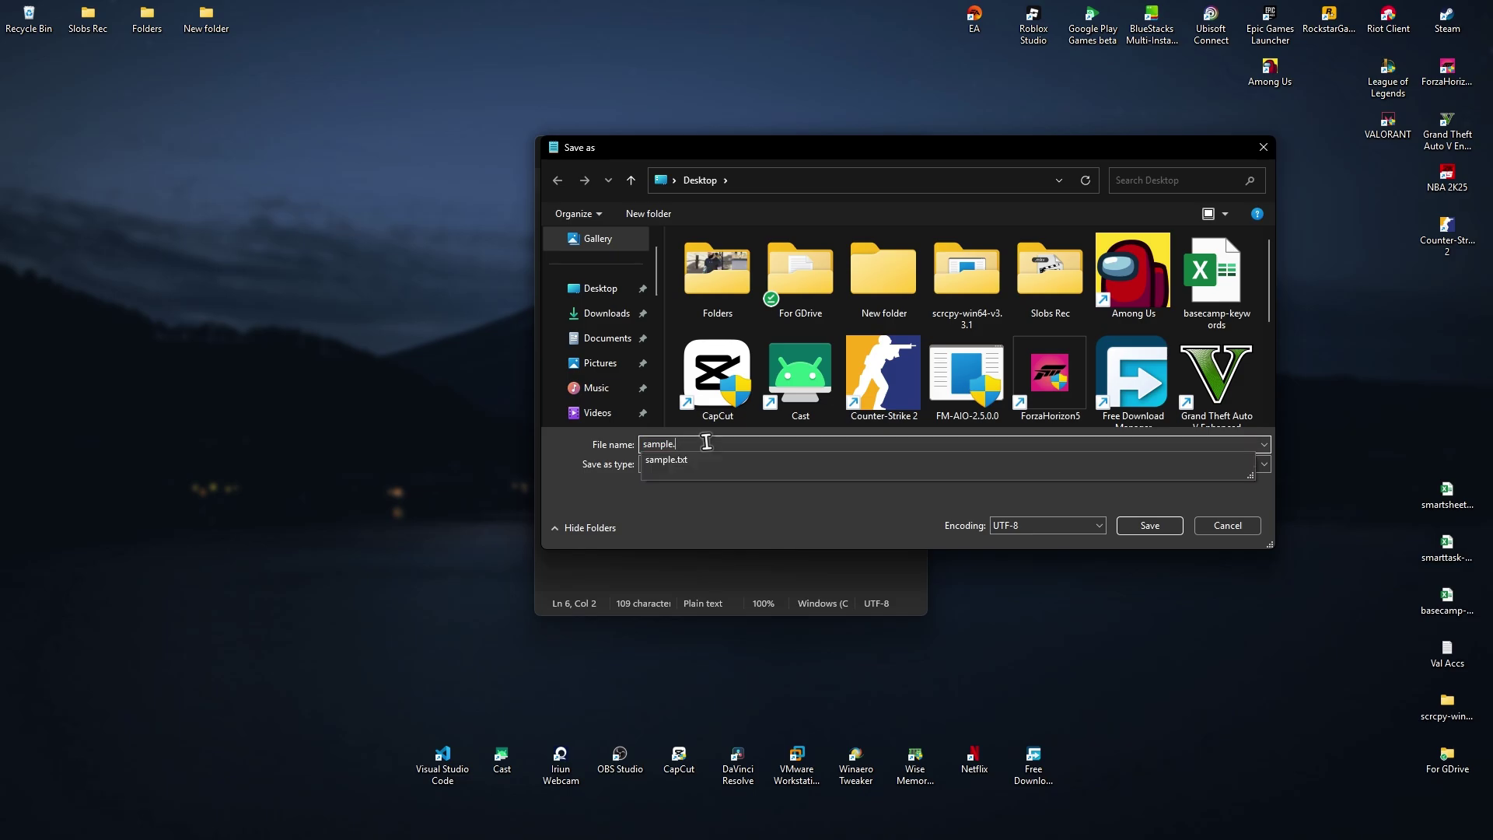
pyautogui.write('json')
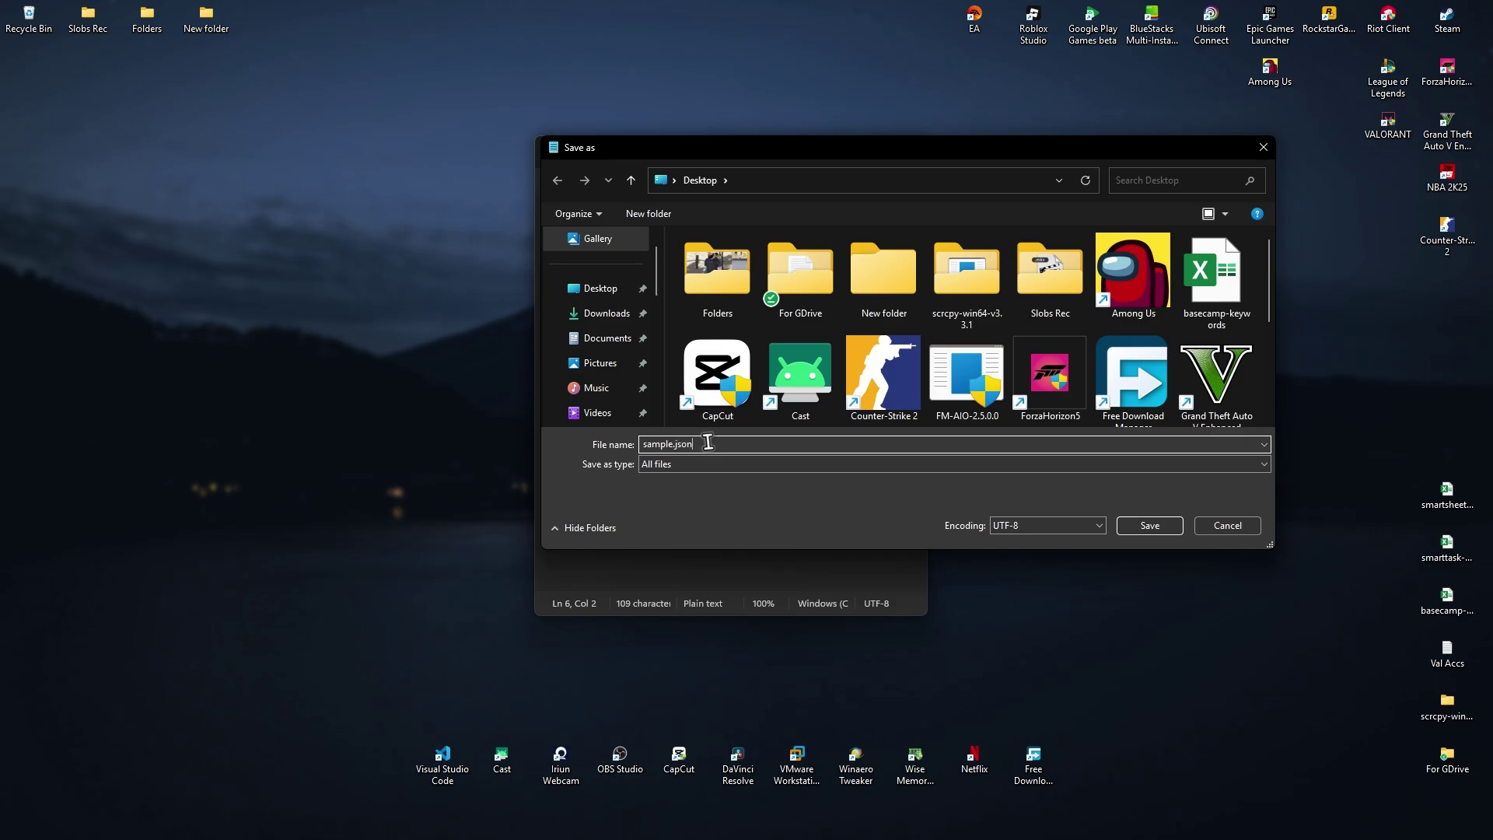
pyautogui.click(1164, 528)
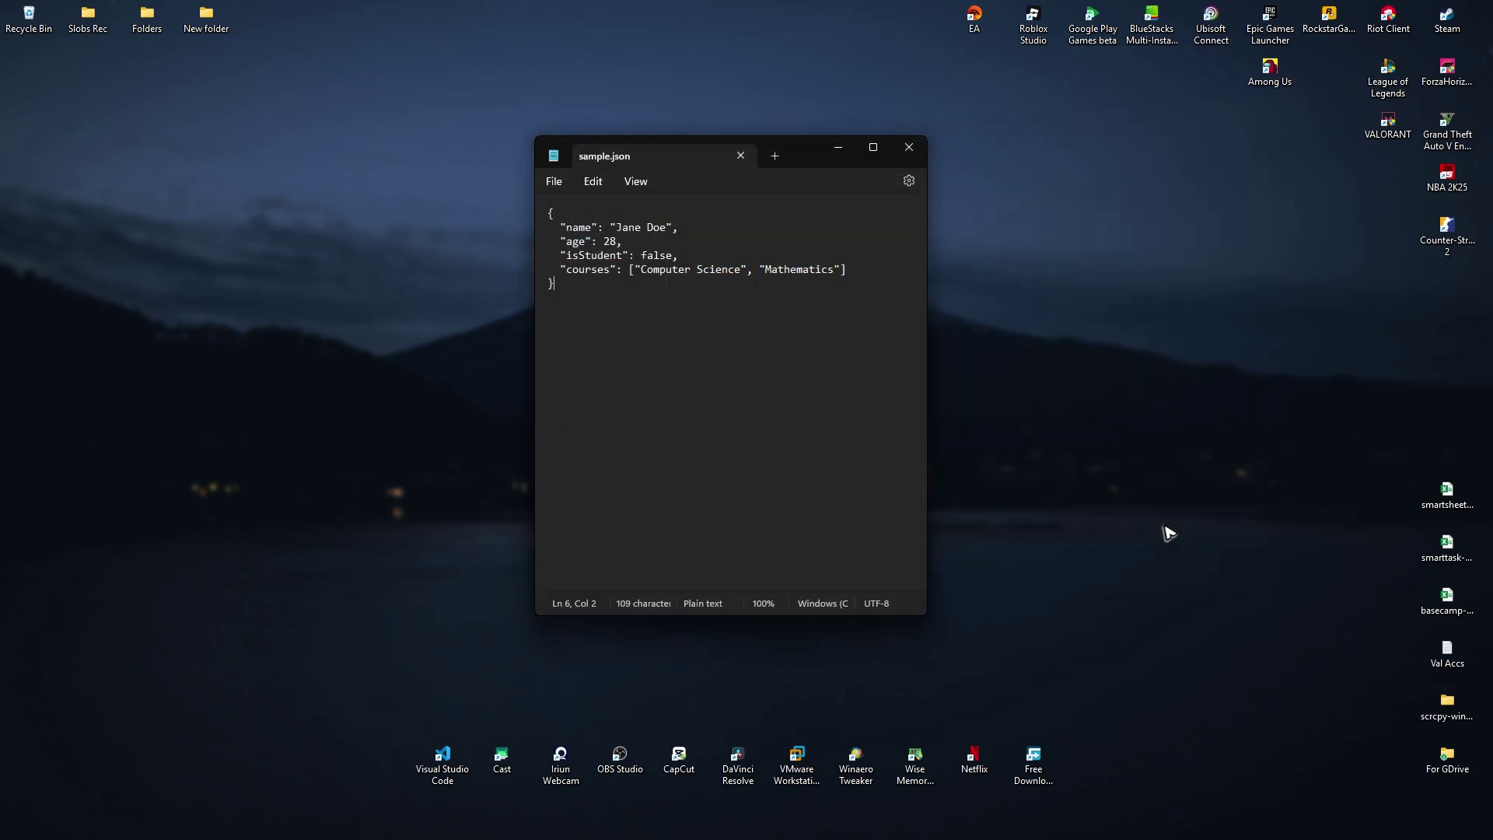
# Close the Notepad window showing sample.json.
pyautogui.click(914, 152)
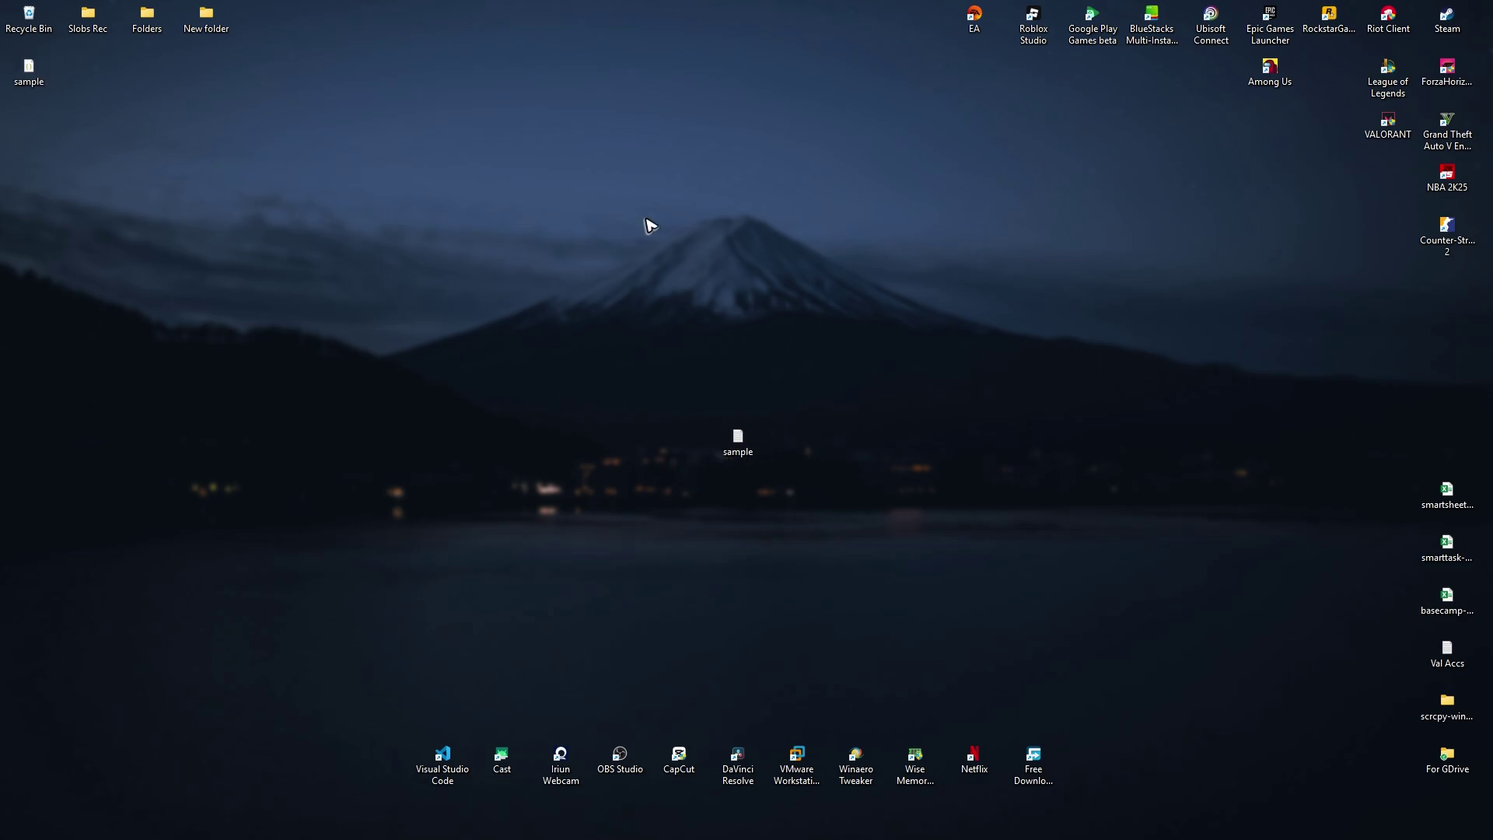
# Drag the sample text file and sample.json toward the middle of the desktop.
pyautogui.moveTo(646, 226); pyautogui.dragTo(631, 455)
pyautogui.keyDown('ctrl'); pyautogui.scroll(1, 607, 483); pyautogui.keyUp('ctrl')
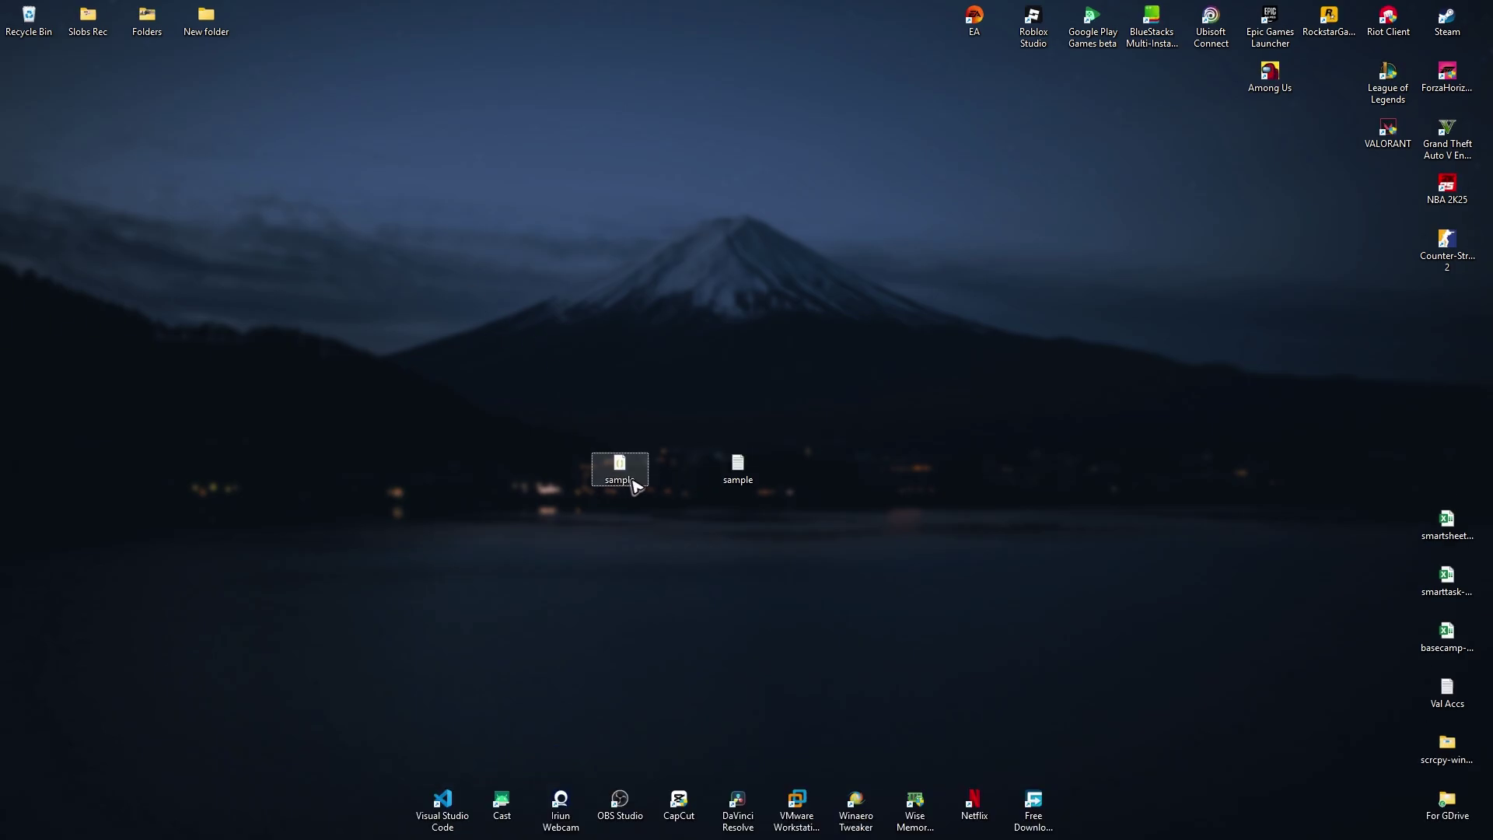
pyautogui.keyDown('ctrl'); pyautogui.scroll(1, 634, 483); pyautogui.keyUp('ctrl')
pyautogui.keyDown('ctrl'); pyautogui.scroll(1, 665, 517); pyautogui.keyUp('ctrl')
pyautogui.keyDown('ctrl'); pyautogui.scroll(1, 835, 484); pyautogui.keyUp('ctrl')
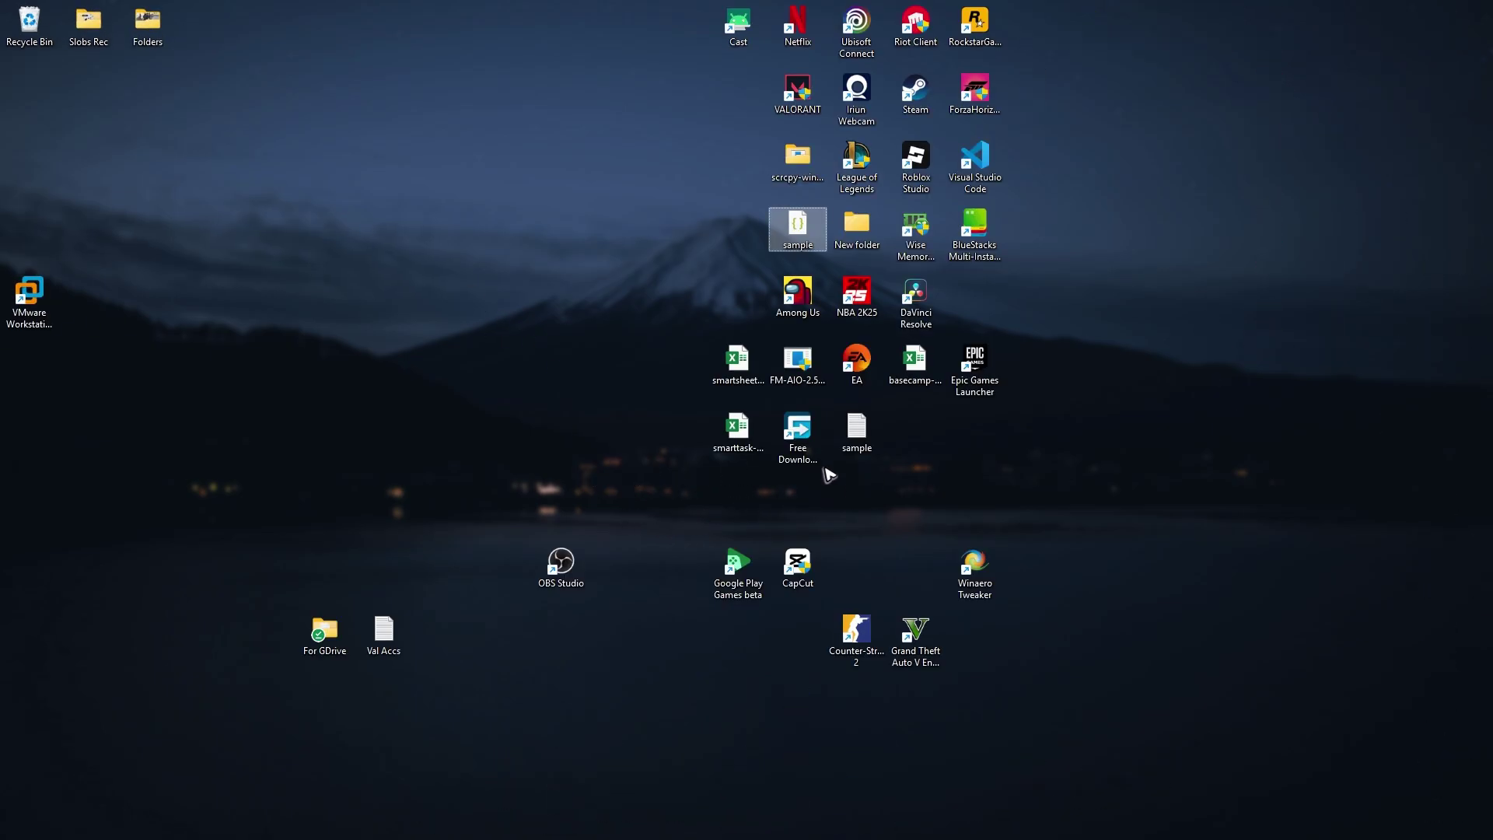
pyautogui.keyDown('ctrl'); pyautogui.scroll(1, 799, 330); pyautogui.keyUp('ctrl')
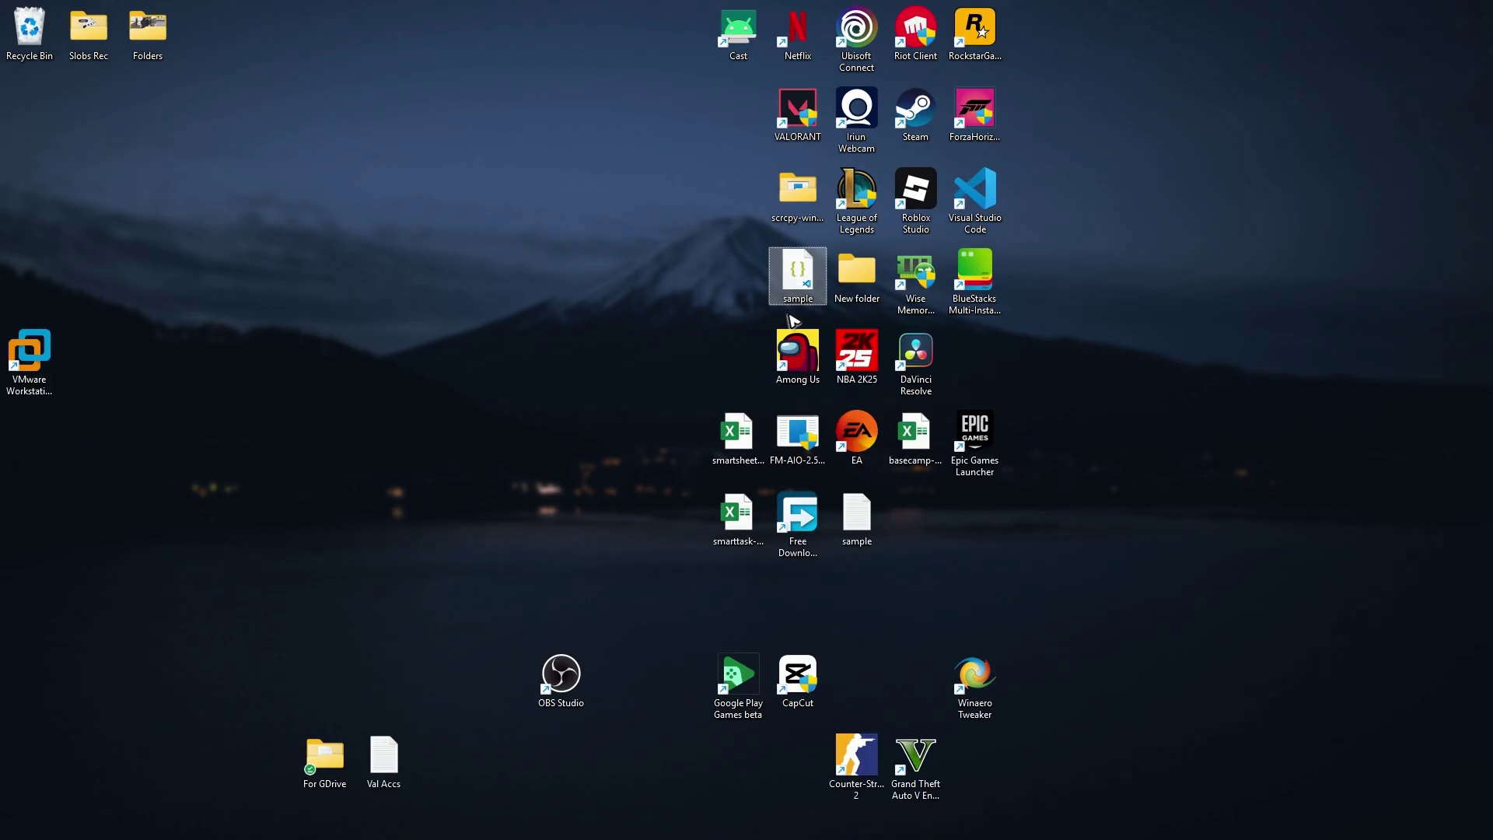
pyautogui.keyDown('ctrl'); pyautogui.scroll(1, 801, 333); pyautogui.keyUp('ctrl')
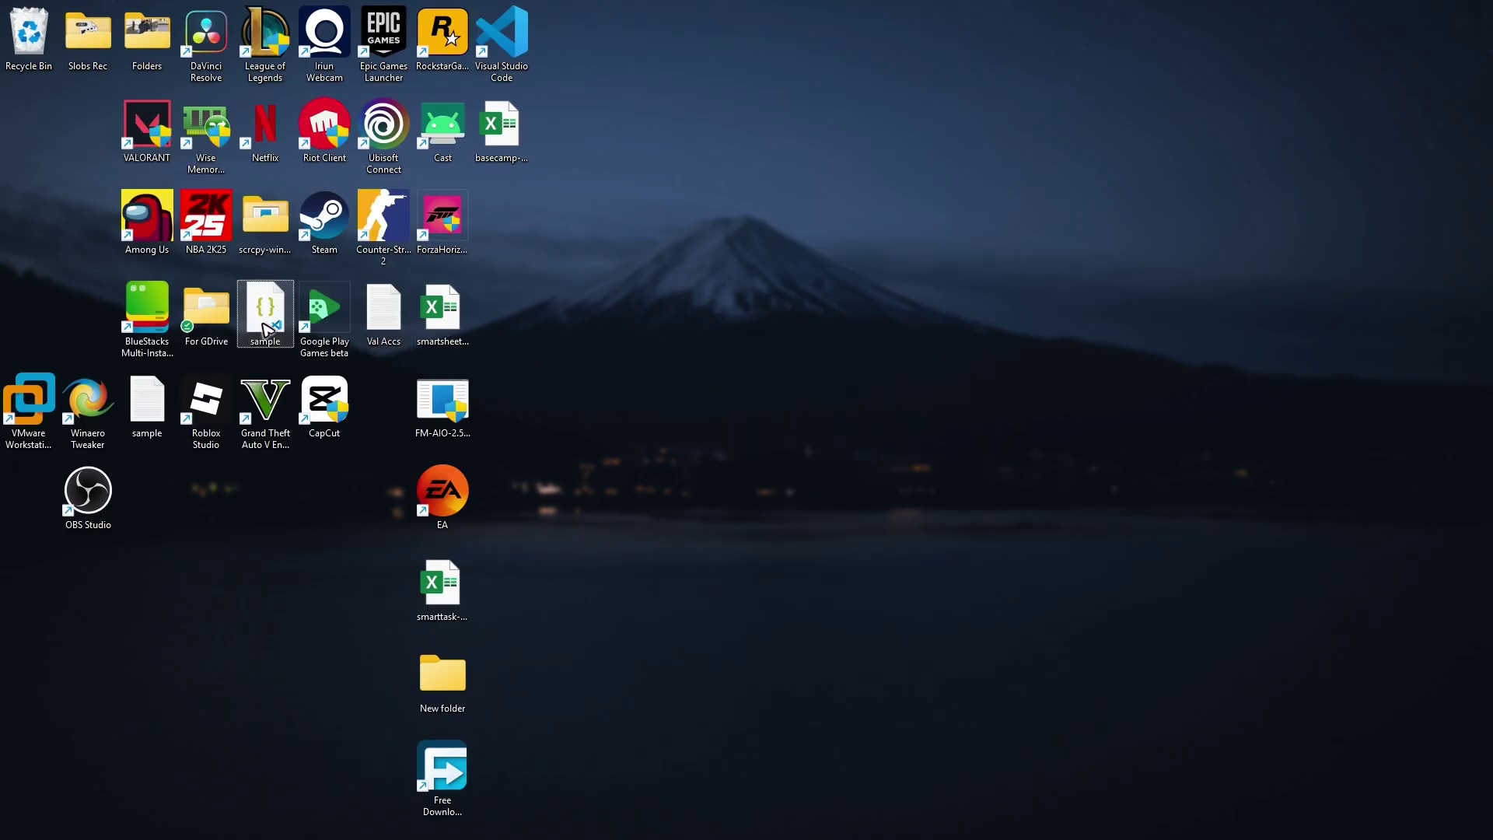
pyautogui.moveTo(266, 321)
pyautogui.mouseDown()
pyautogui.moveTo(686, 400)
pyautogui.moveTo(691, 423)
pyautogui.mouseUp()
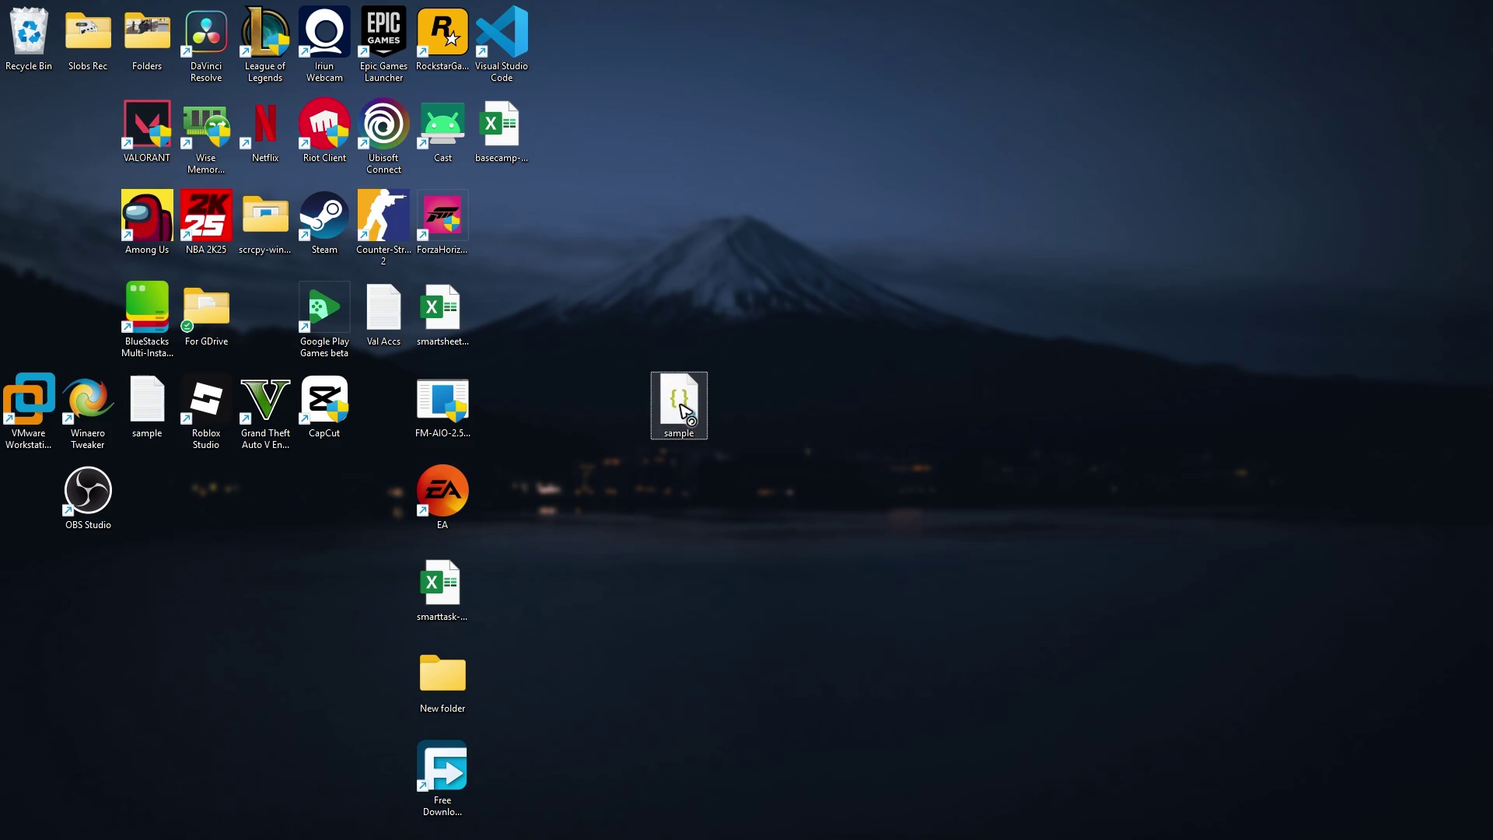
pyautogui.click(684, 412)
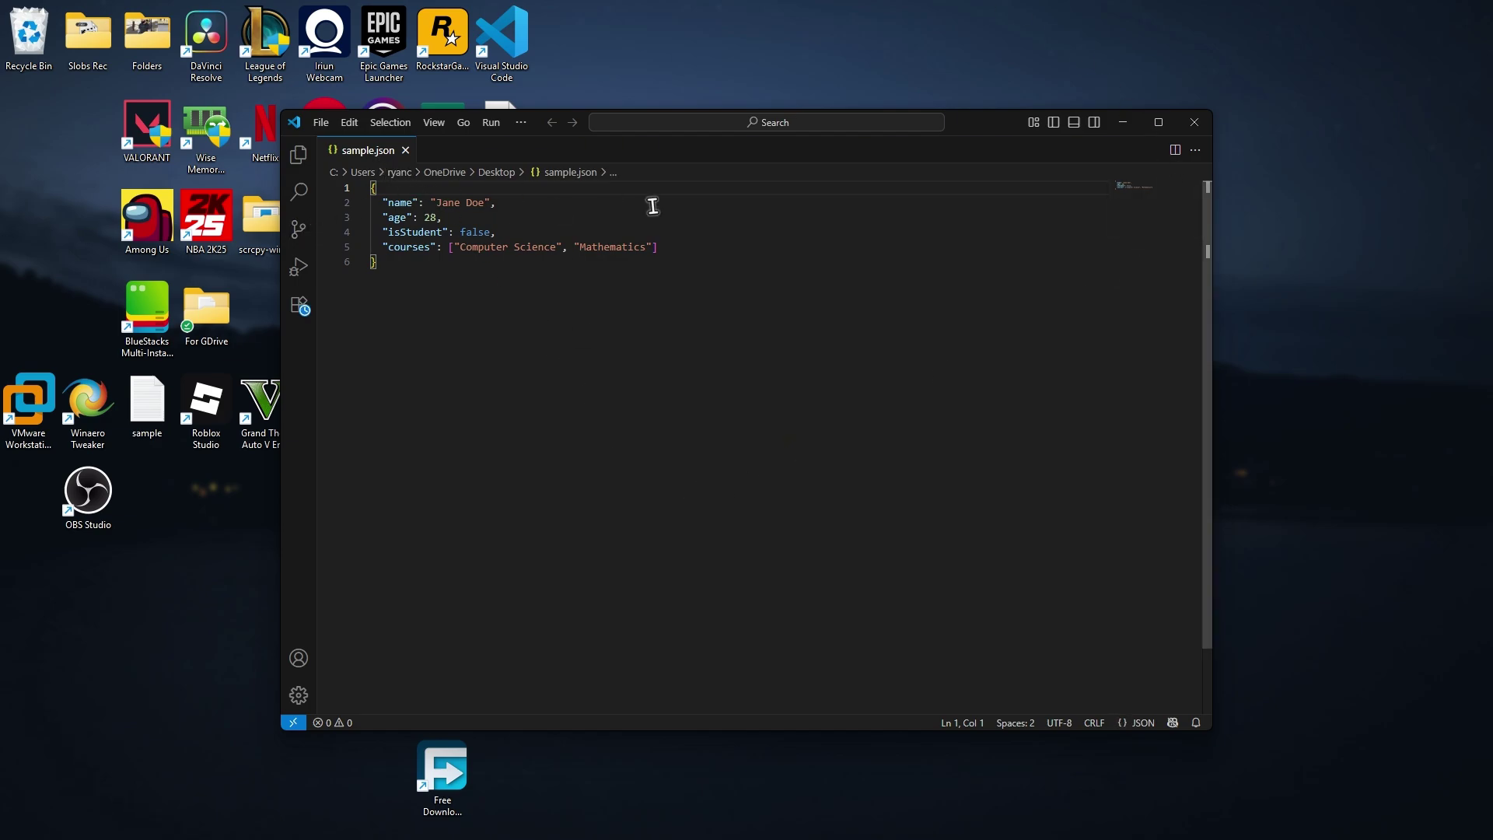
pyautogui.click(1194, 121)
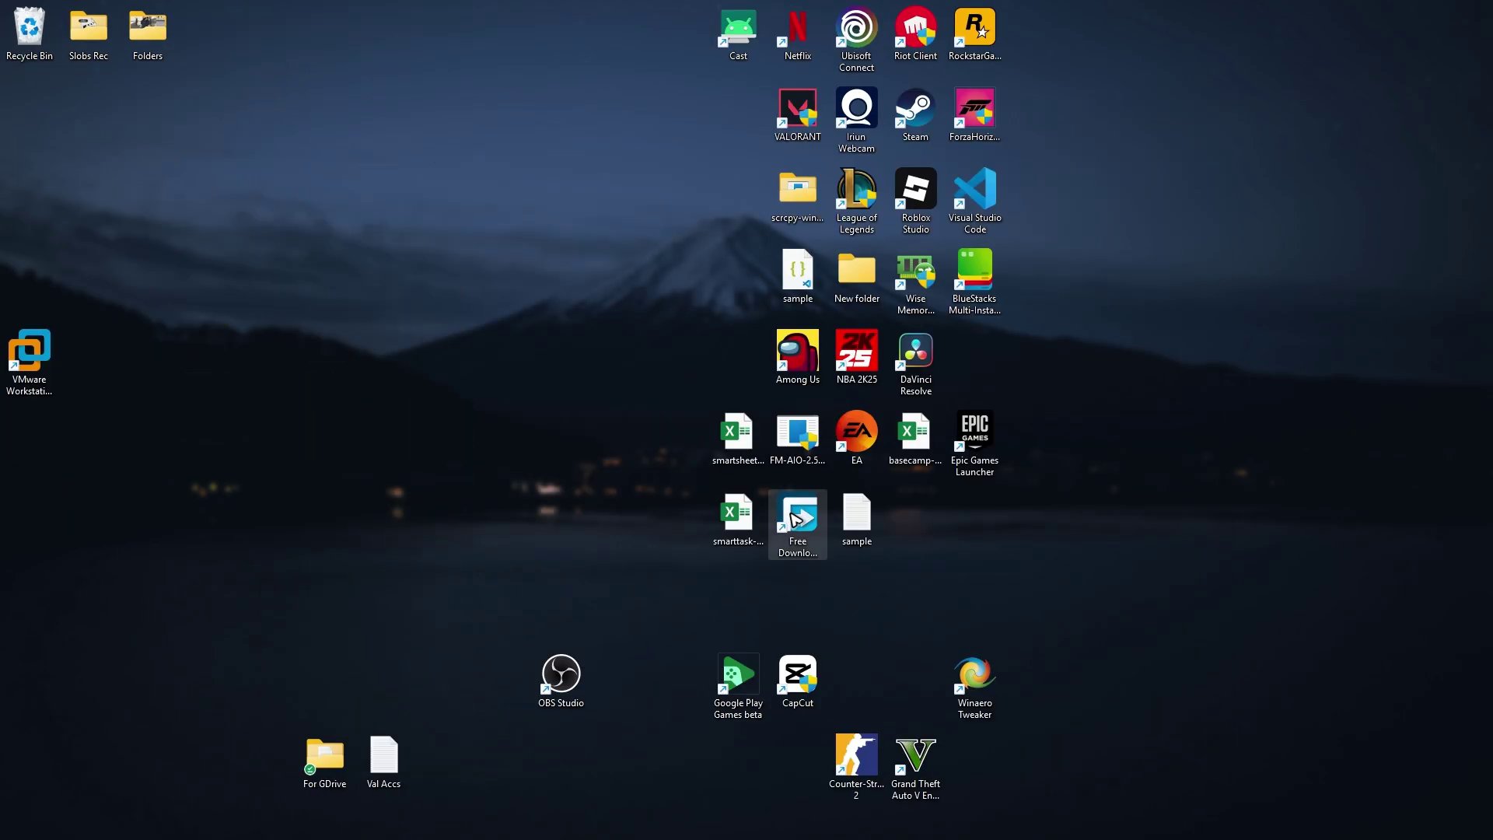